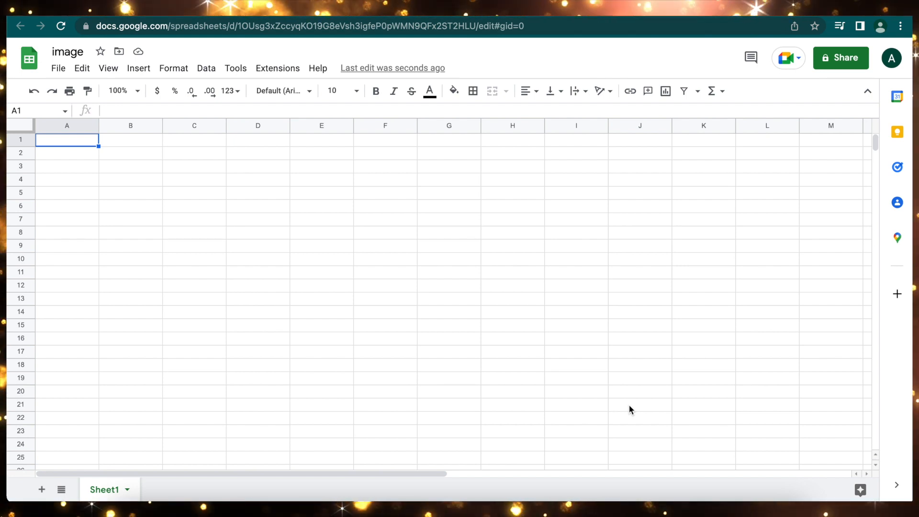
# Step: Start inserting an image inside cell A1, using a URL as the image source
pyautogui.click(139, 68)
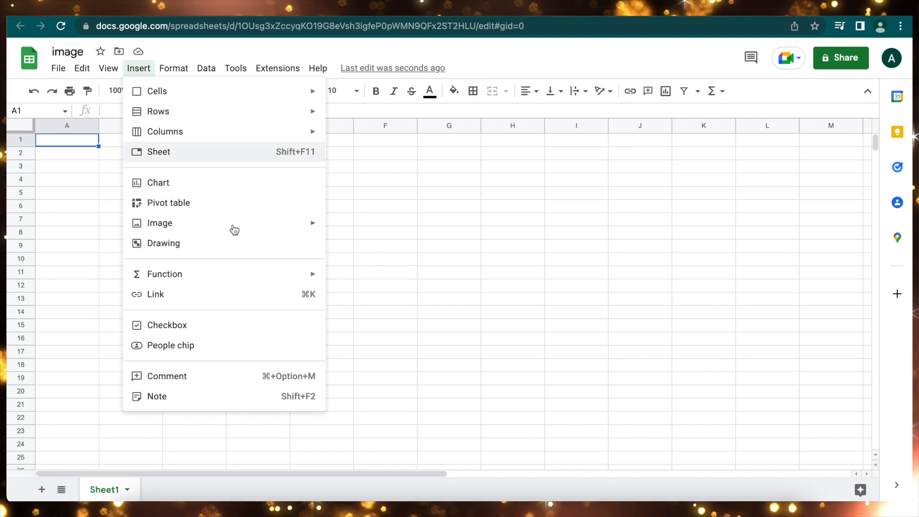
pyautogui.moveTo(234, 227)
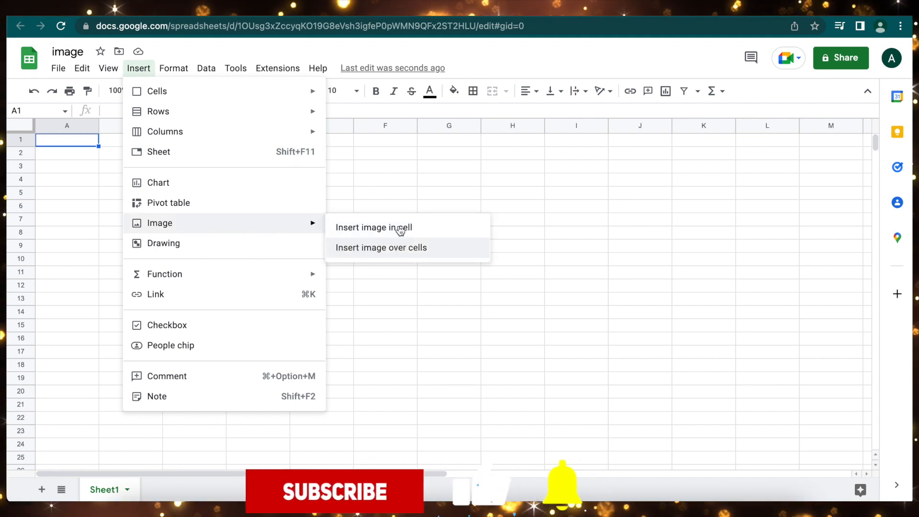
pyautogui.click(399, 229)
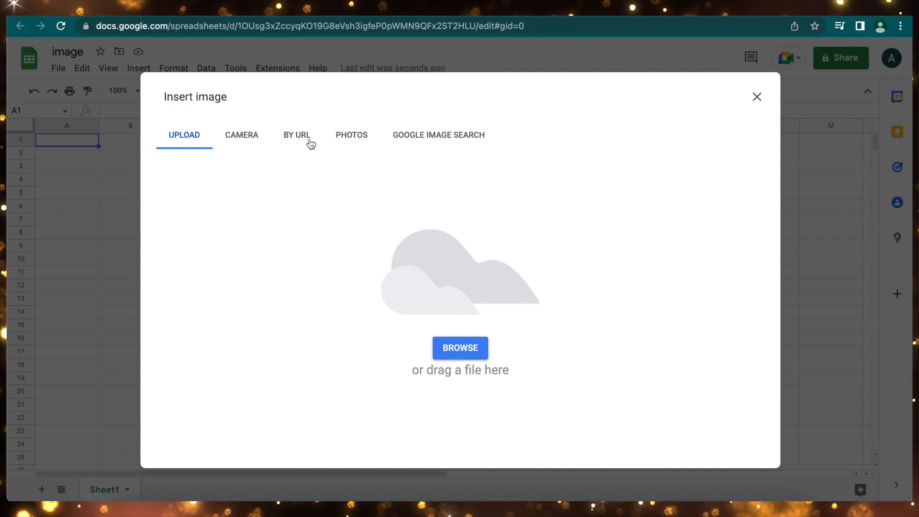
pyautogui.click(303, 139)
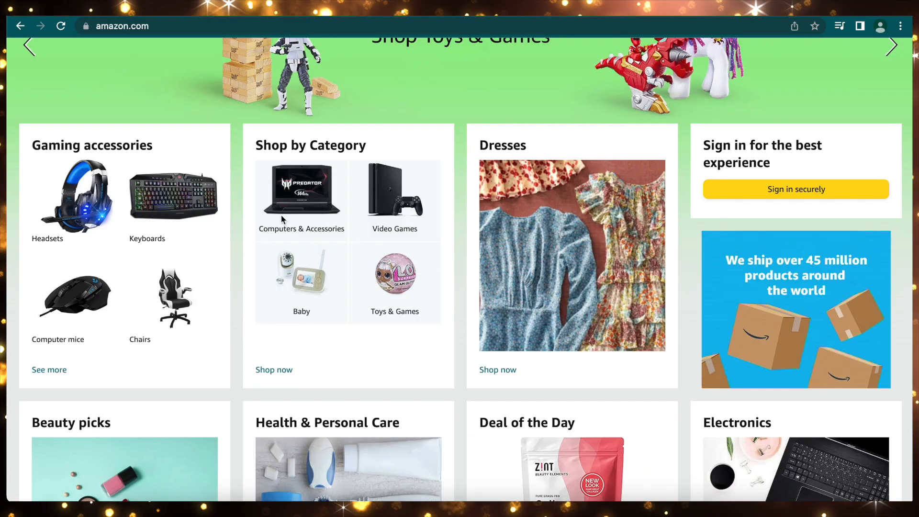
# Step: Copy the address of the Headsets picture on the Amazon page and insert that image by URL into cell A1
pyautogui.rightClick(88, 206)
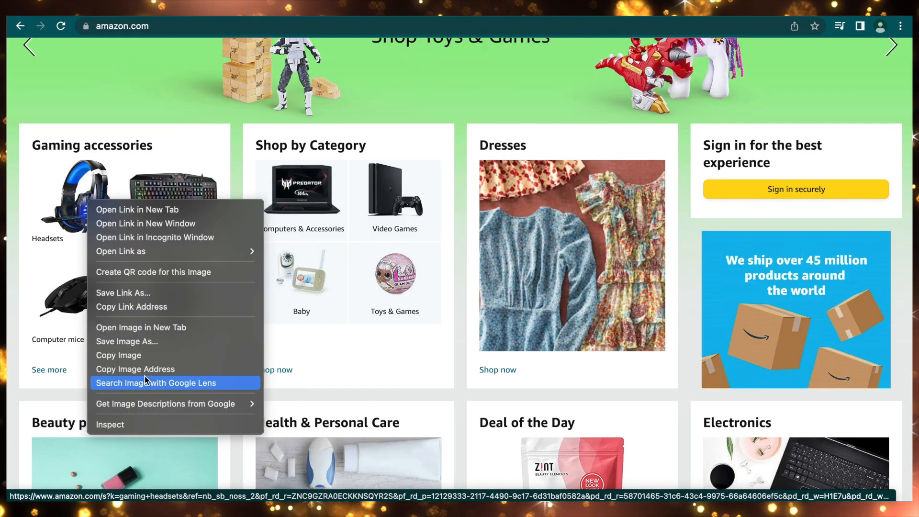
pyautogui.click(158, 370)
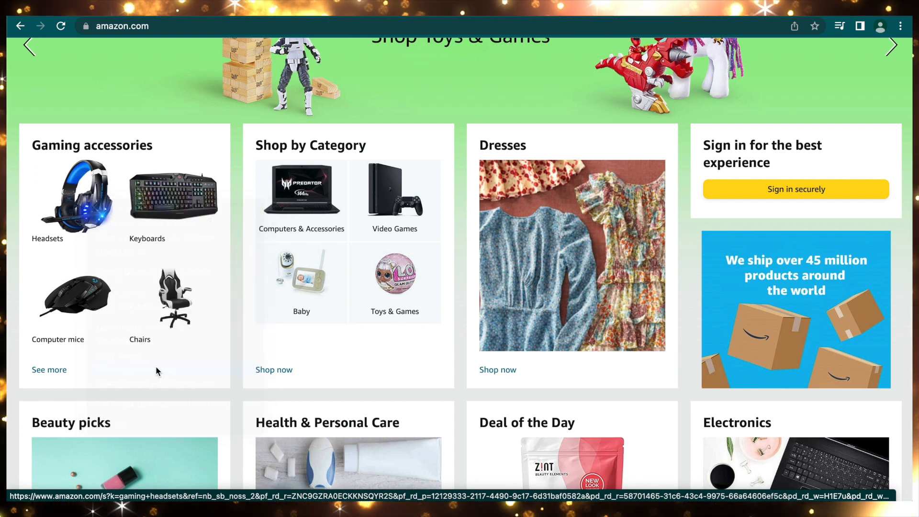
pyautogui.hotkey('ctrl', 'Tab')
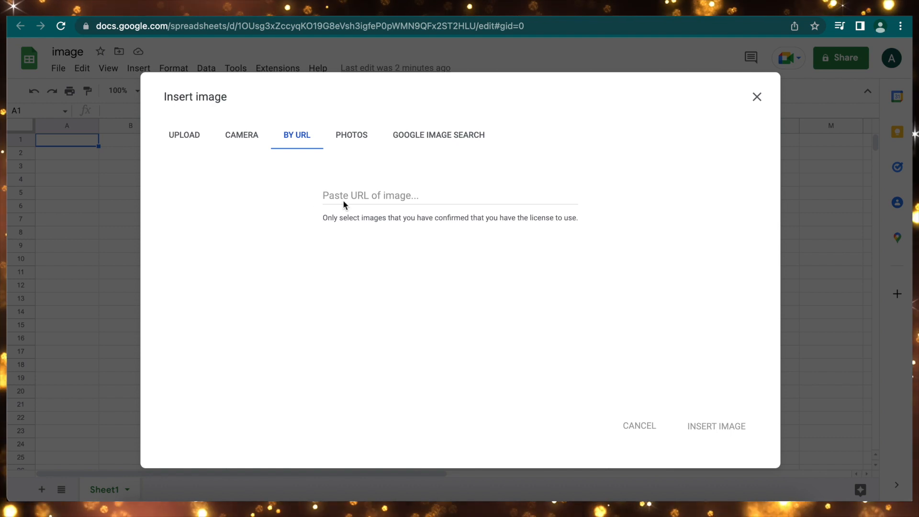
pyautogui.click(348, 197)
pyautogui.hotkey('ctrl', 'v')
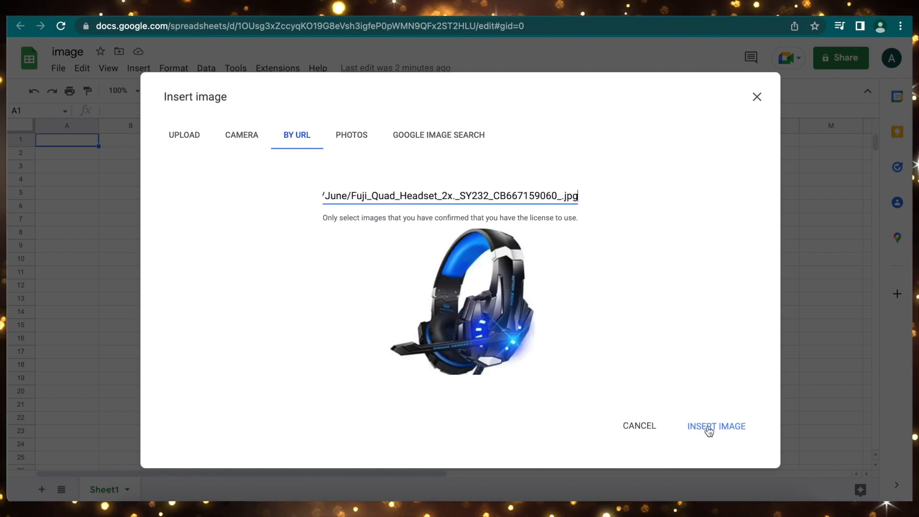
pyautogui.click(709, 428)
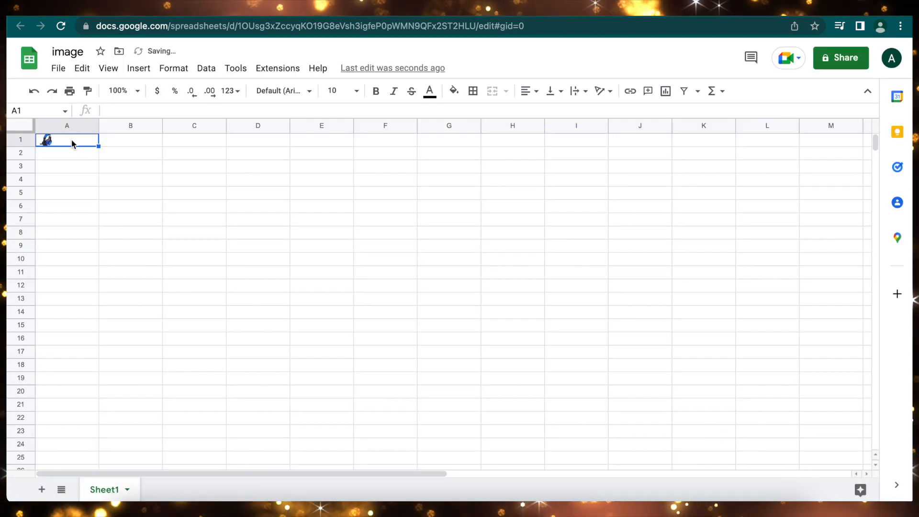
# Step: Widen column A and increase the heights of rows 1 and 2 to make room for larger images
pyautogui.moveTo(100, 125); pyautogui.dragTo(207, 144)
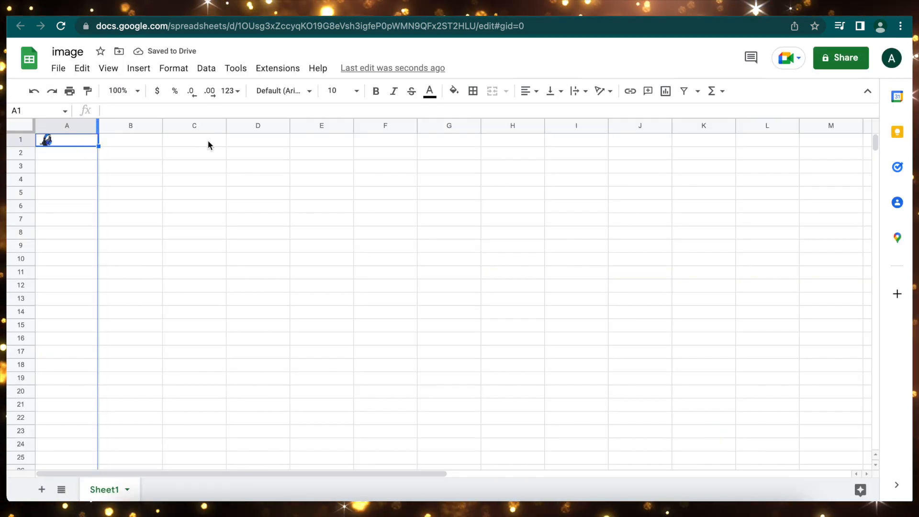
pyautogui.moveTo(27, 207); pyautogui.dragTo(29, 215)
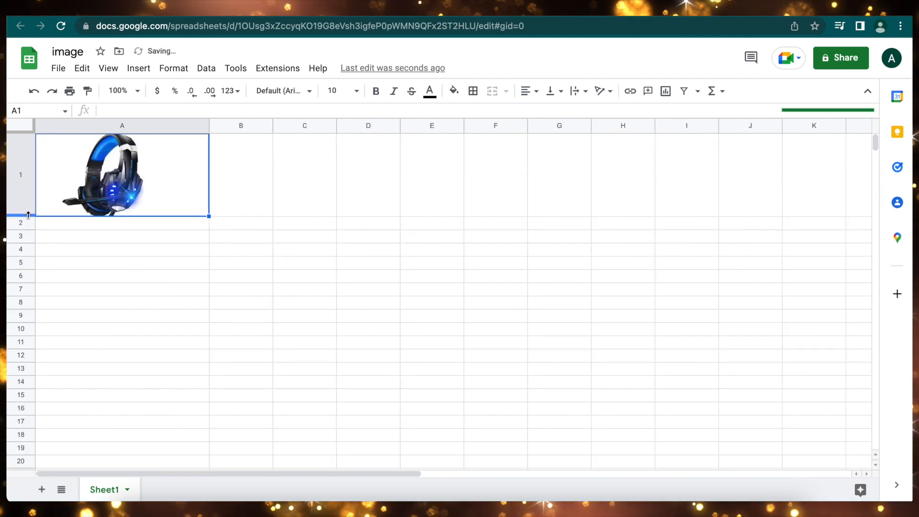
pyautogui.click(154, 248)
pyautogui.click(146, 195)
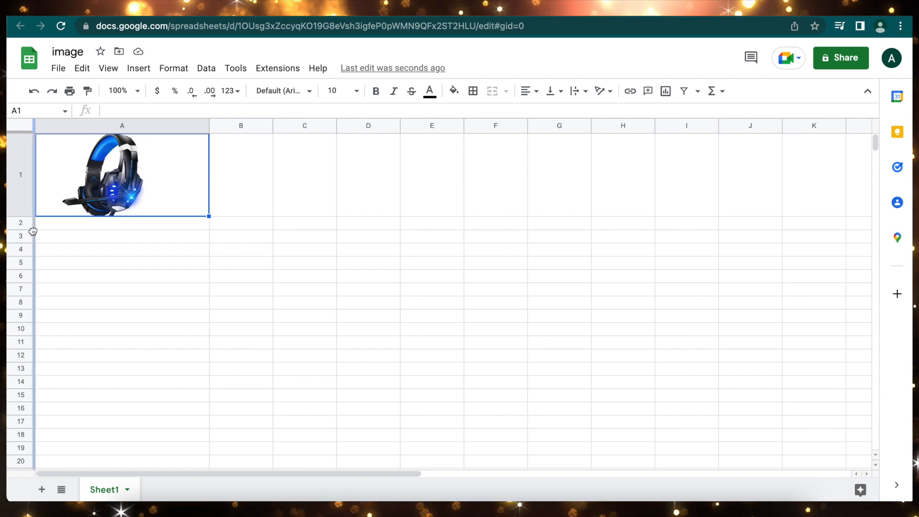
pyautogui.moveTo(27, 229); pyautogui.dragTo(32, 331)
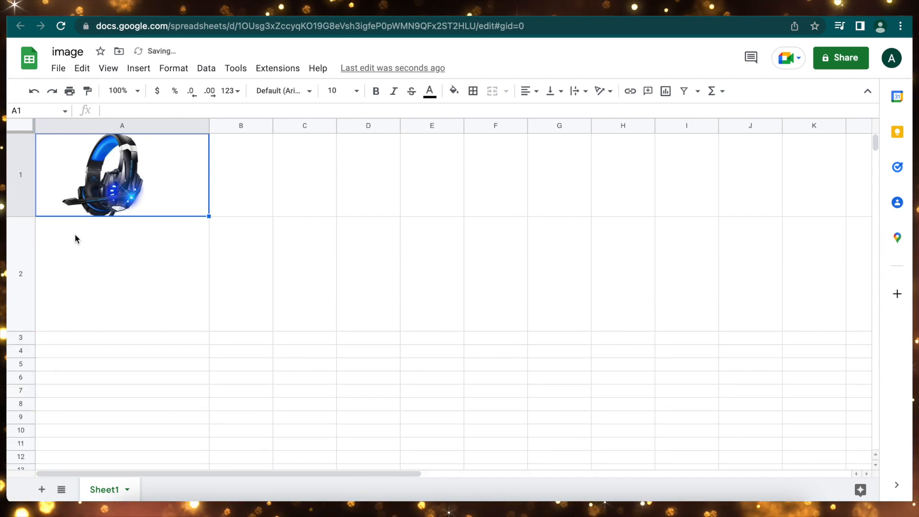
# Step: Enter an =image("") formula in cell A2 with the copied headset image URL between the quotes
pyautogui.click(84, 244)
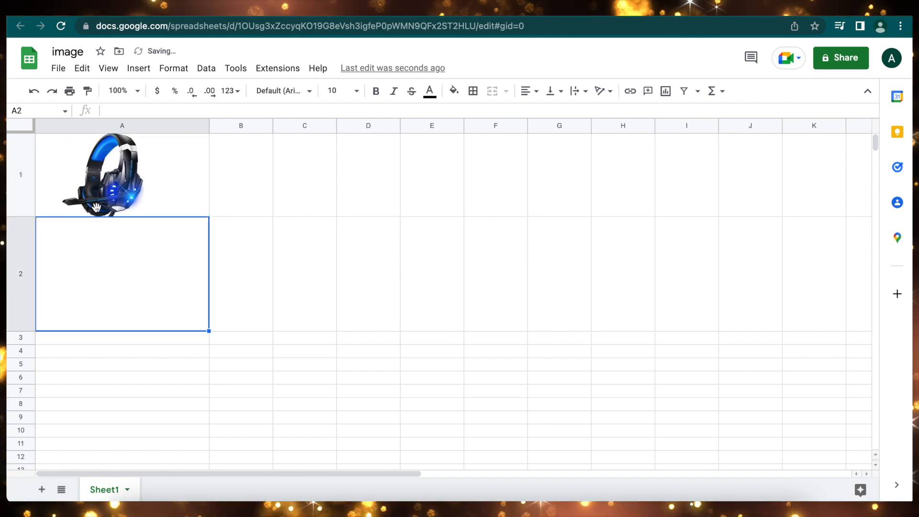
pyautogui.click(125, 111)
pyautogui.write('=')
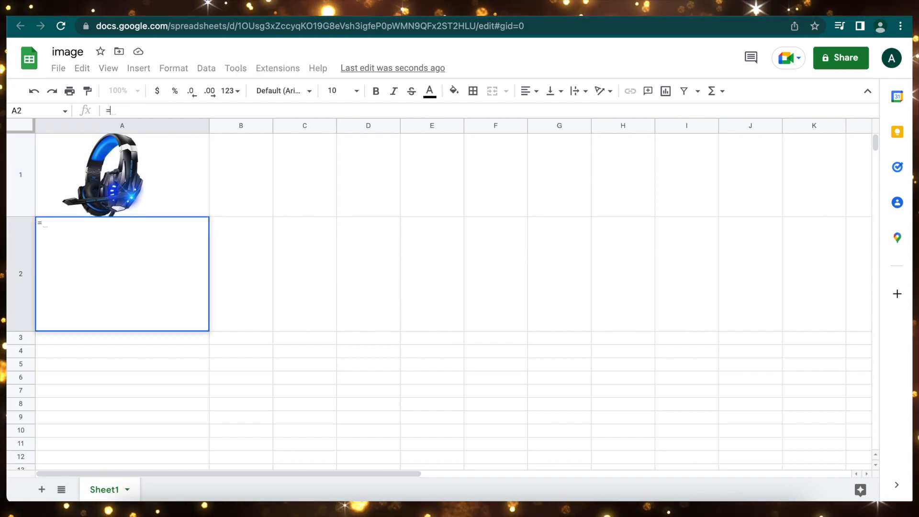
pyautogui.write('image(""')
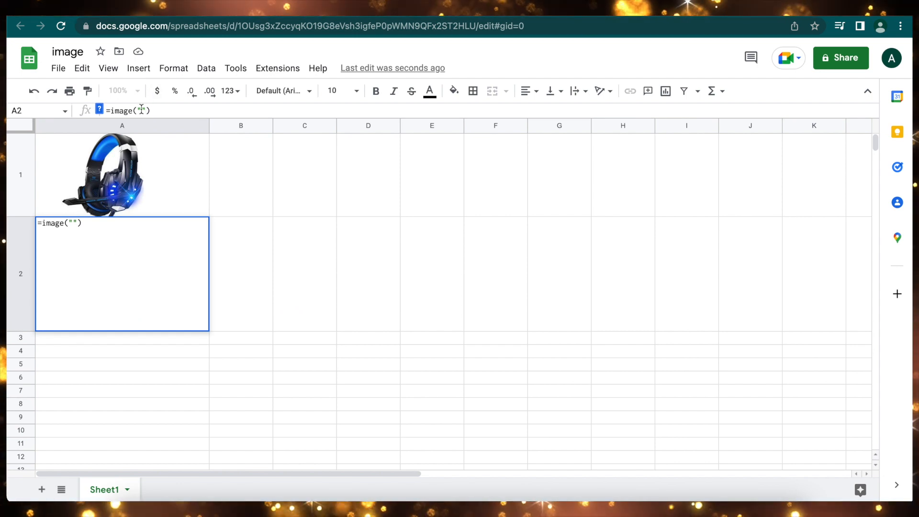
pyautogui.click(142, 110)
pyautogui.hotkey('ctrl', 'v')
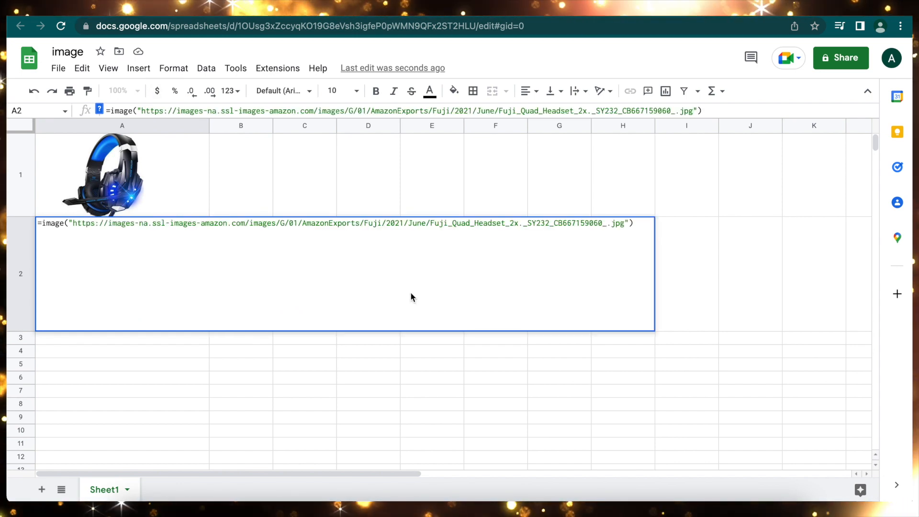
pyautogui.press('Return')
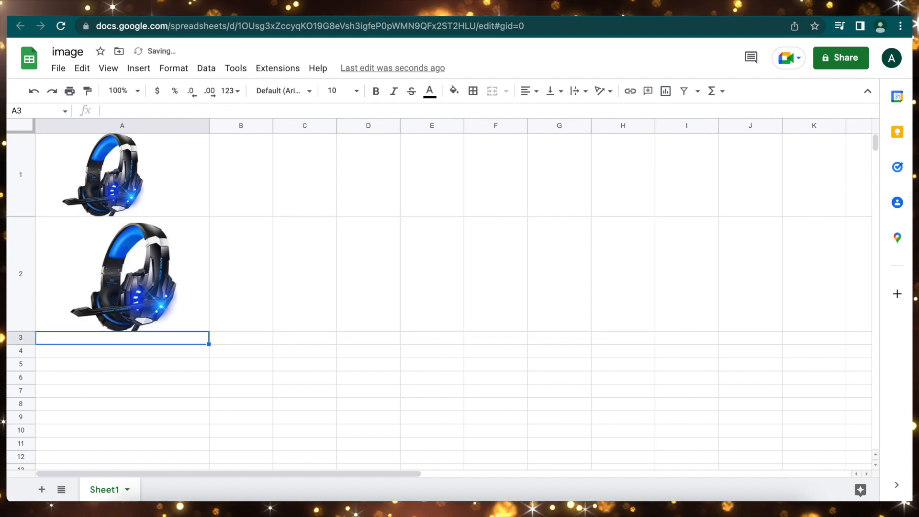
# Step: Reduce the height of row 2 and add mode 1 as the second argument of the image formula in A2
pyautogui.press('Up')
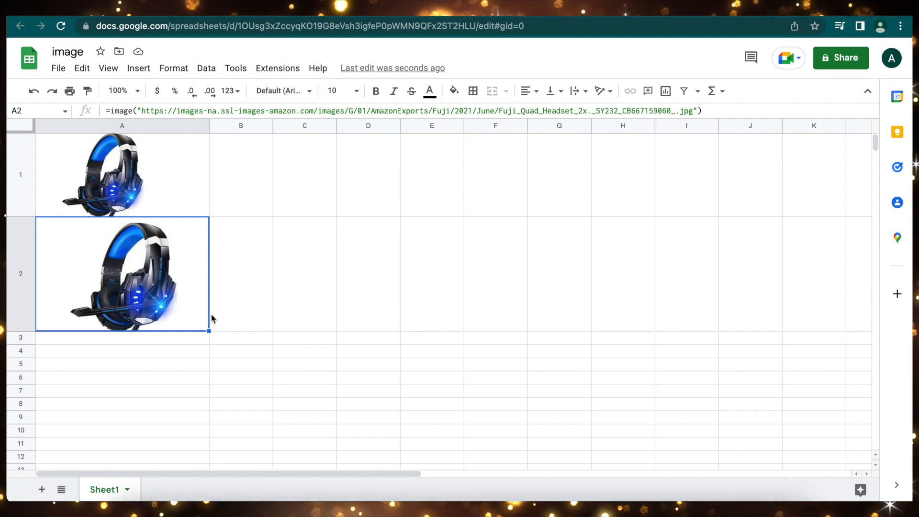
pyautogui.moveTo(30, 288); pyautogui.dragTo(31, 279)
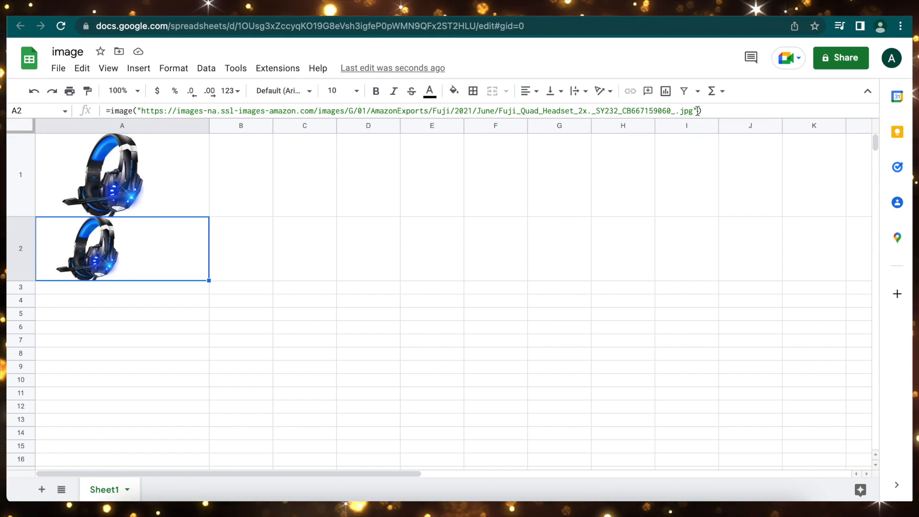
pyautogui.write(',')
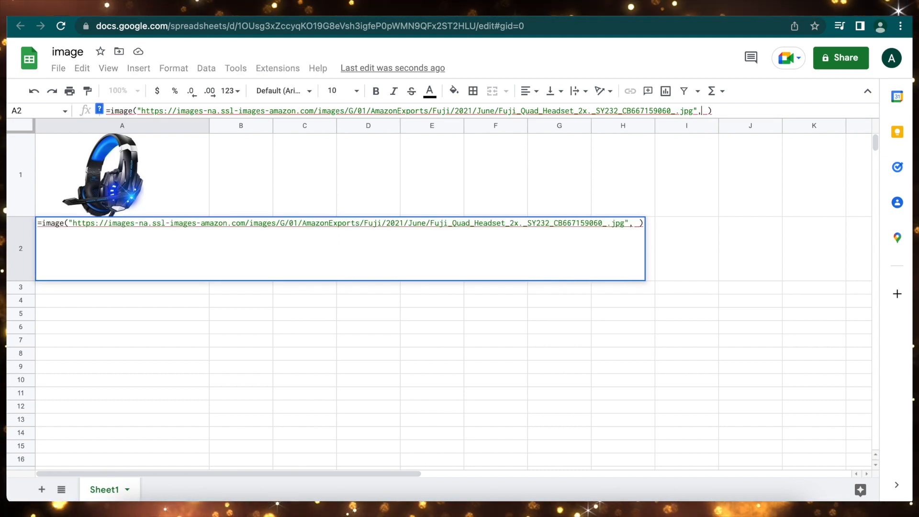
pyautogui.write('1')
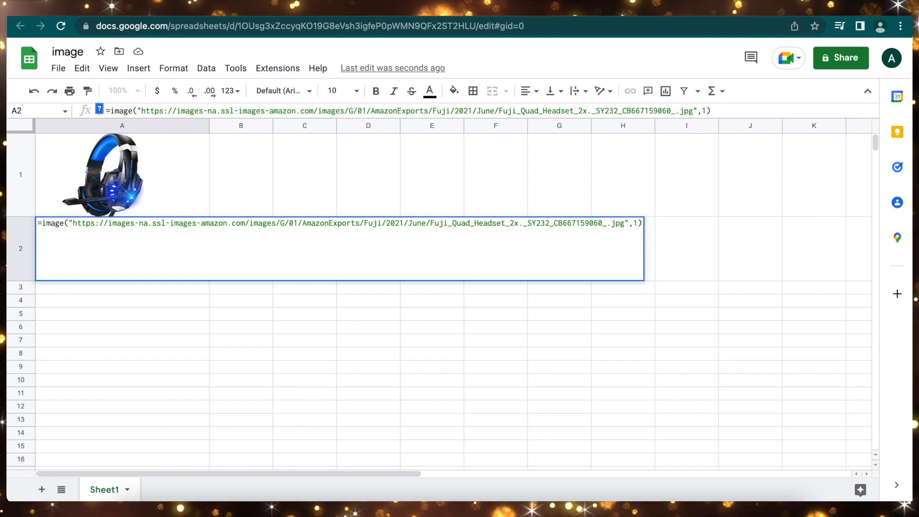
pyautogui.press('Return')
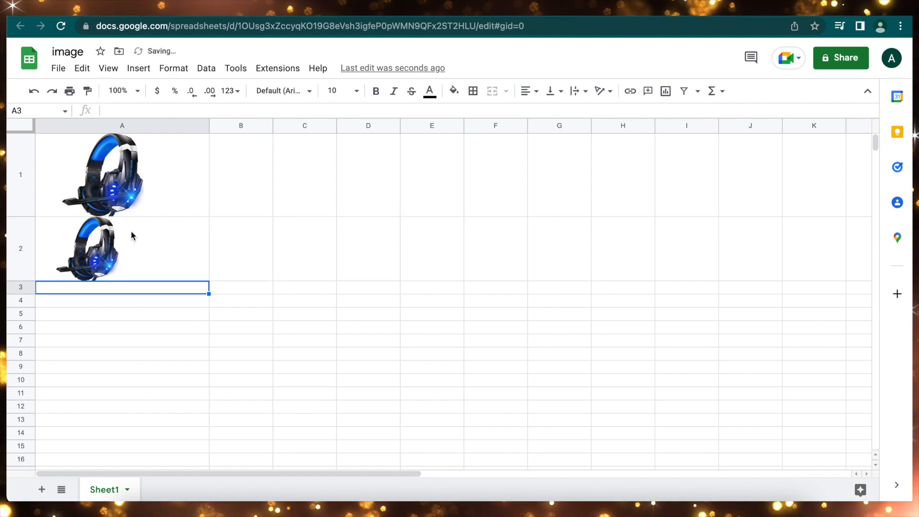
pyautogui.click(134, 243)
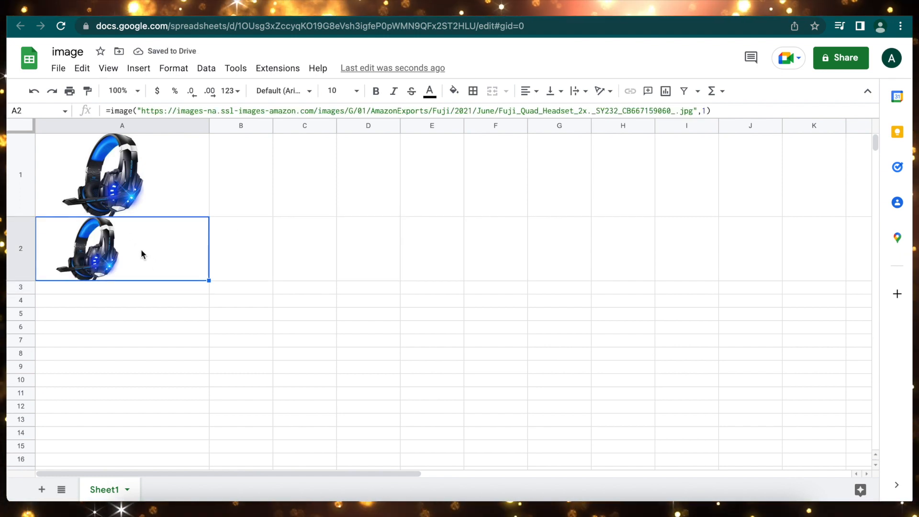
# Step: Change the mode argument of the image formula in A2 to 2 and widen column A to stretch the picture
pyautogui.click(707, 112)
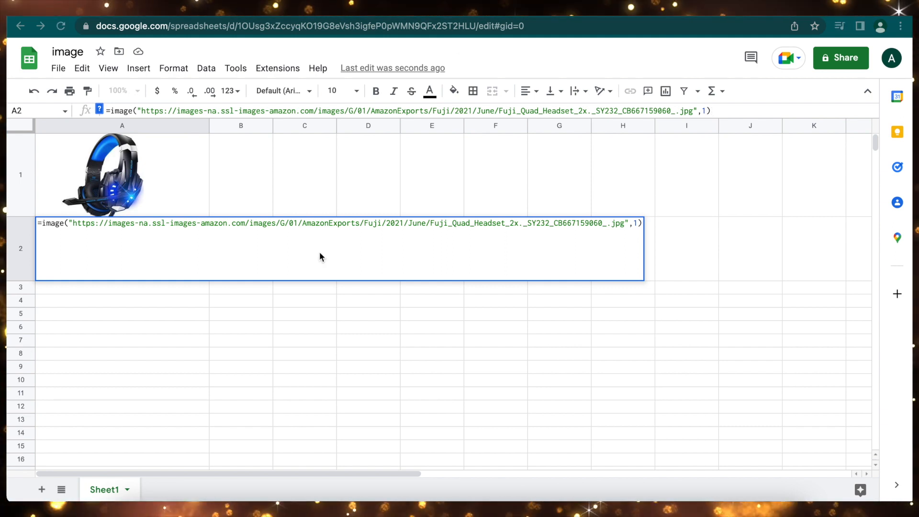
pyautogui.click(638, 232)
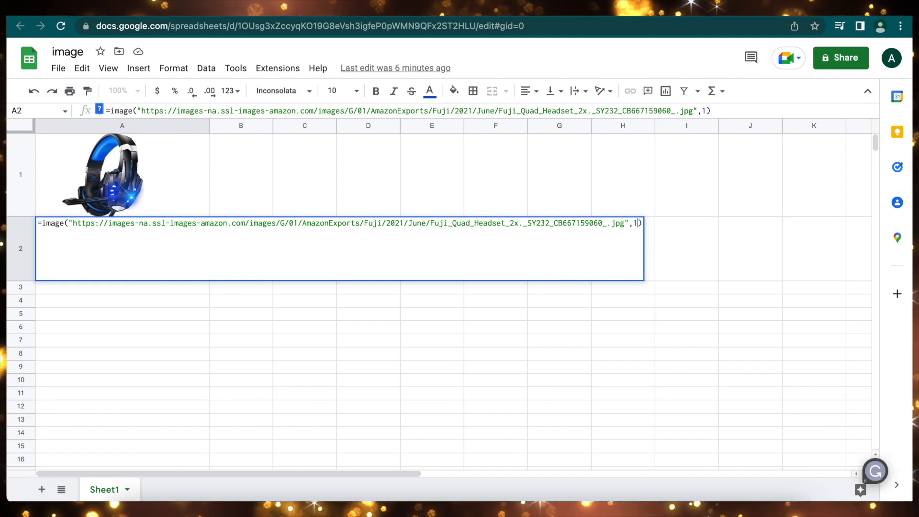
pyautogui.press('BackSpace')
pyautogui.write('2')
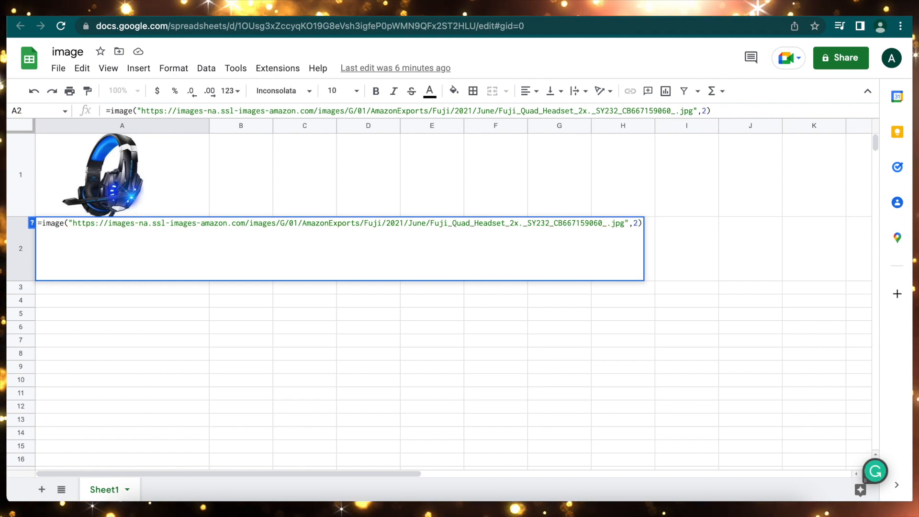
pyautogui.press('Return')
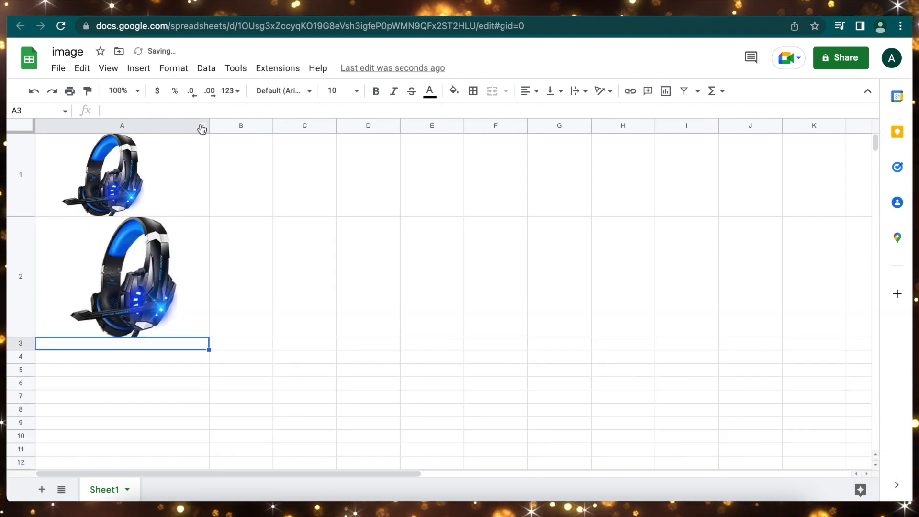
pyautogui.moveTo(207, 127); pyautogui.dragTo(447, 149)
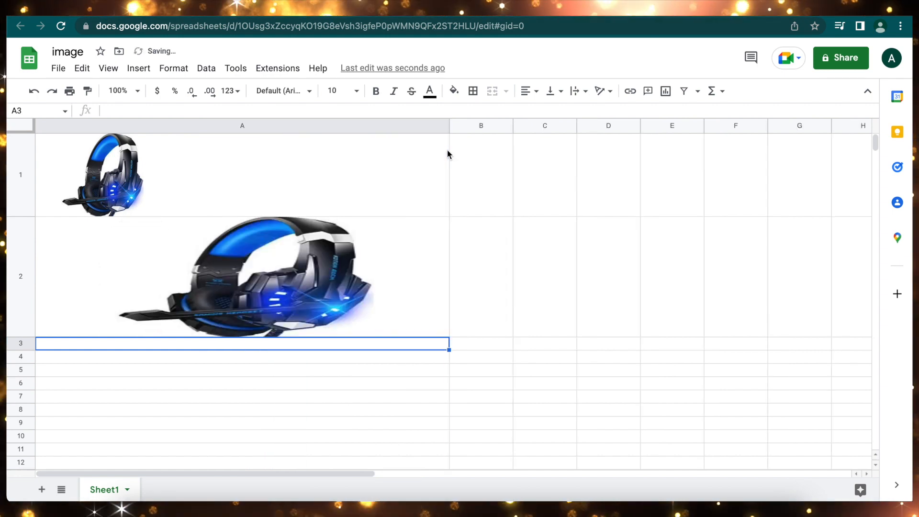
# Step: Change the mode argument of the image formula in A2 to 3
pyautogui.click(170, 265)
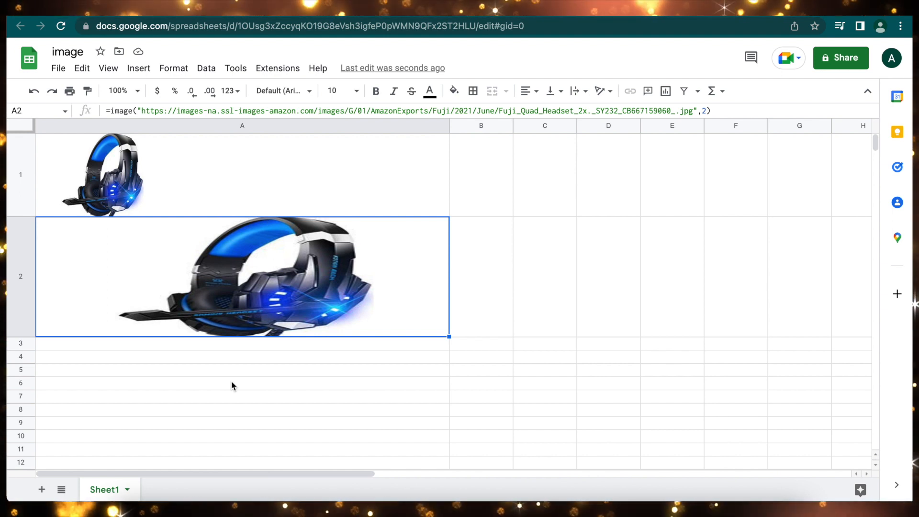
pyautogui.doubleClick(703, 111)
pyautogui.write('3')
pyautogui.press('Return')
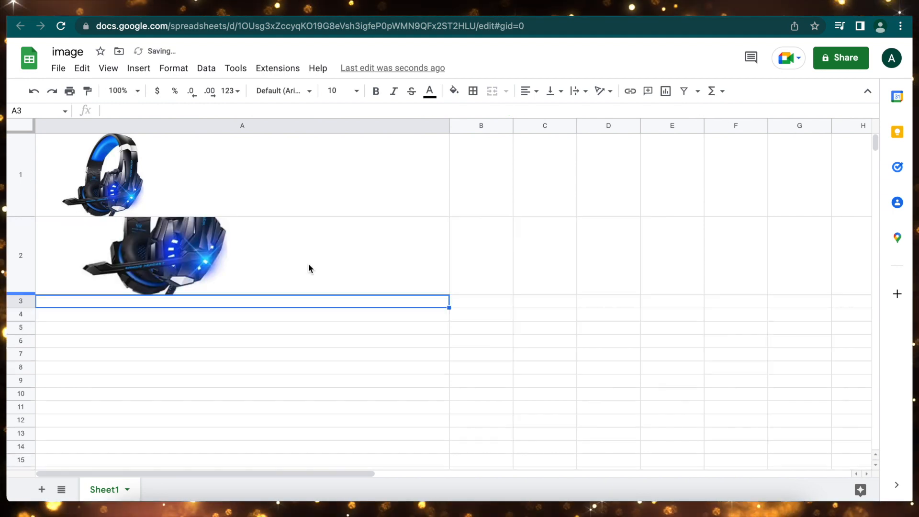
pyautogui.click(357, 250)
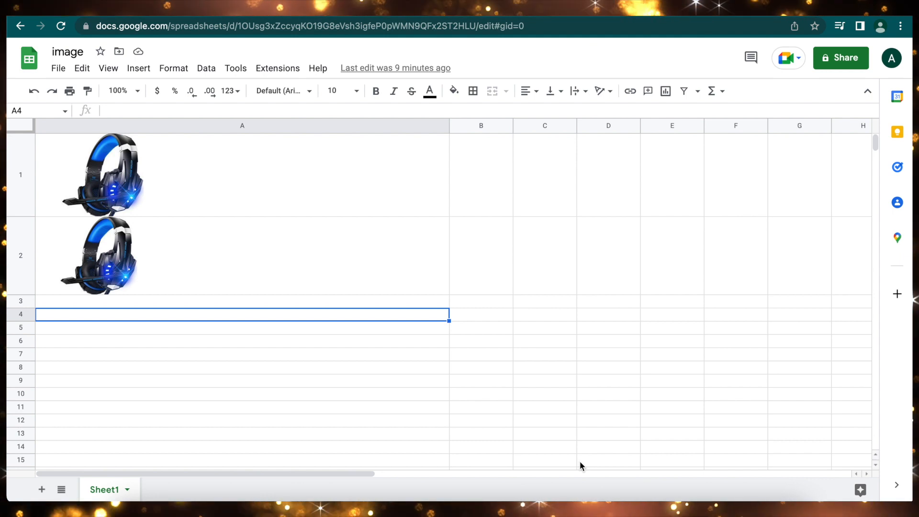
# Step: Add a new sheet, and copy the image addresses of the headset and keyboard pictures from the Amazon page
pyautogui.click(42, 489)
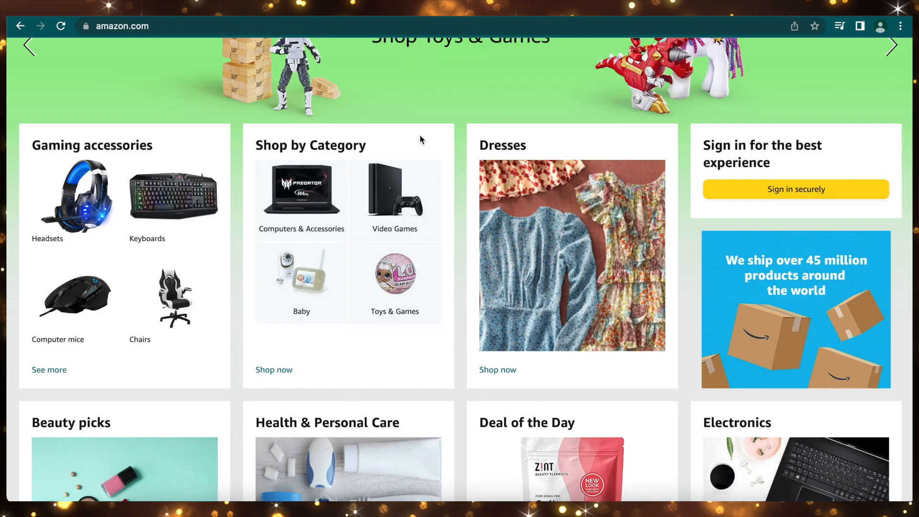
pyautogui.rightClick(97, 198)
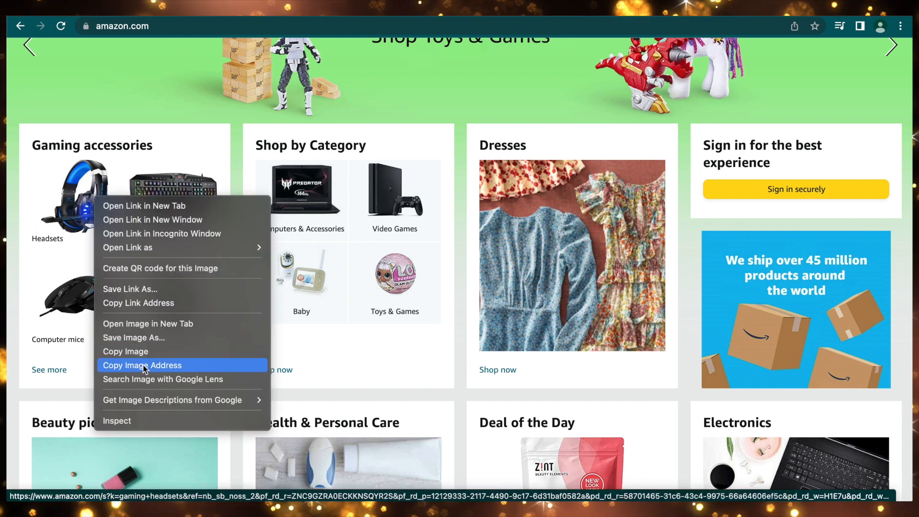
pyautogui.click(144, 365)
pyautogui.rightClick(194, 198)
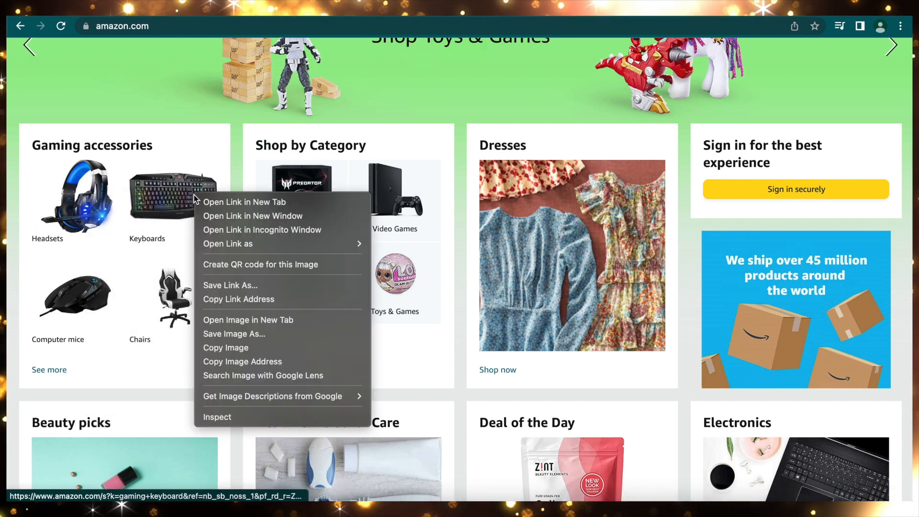
pyautogui.click(261, 363)
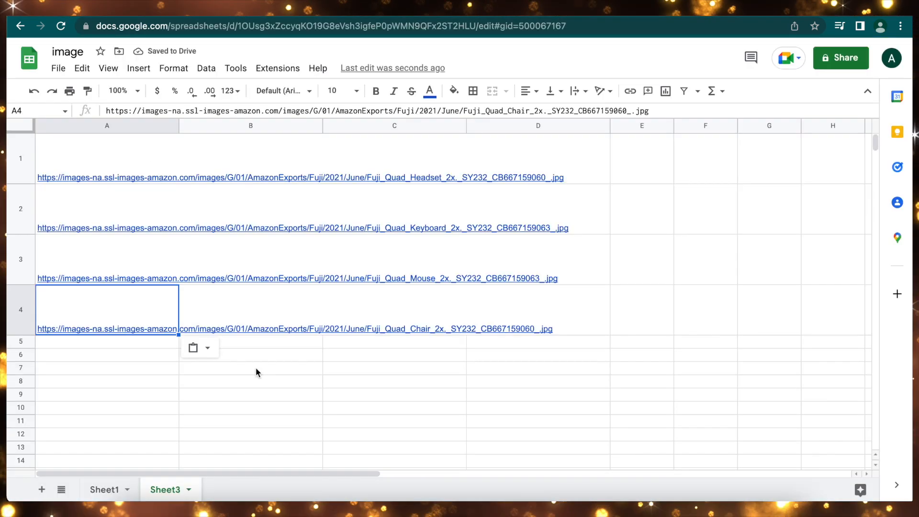
pyautogui.click(256, 369)
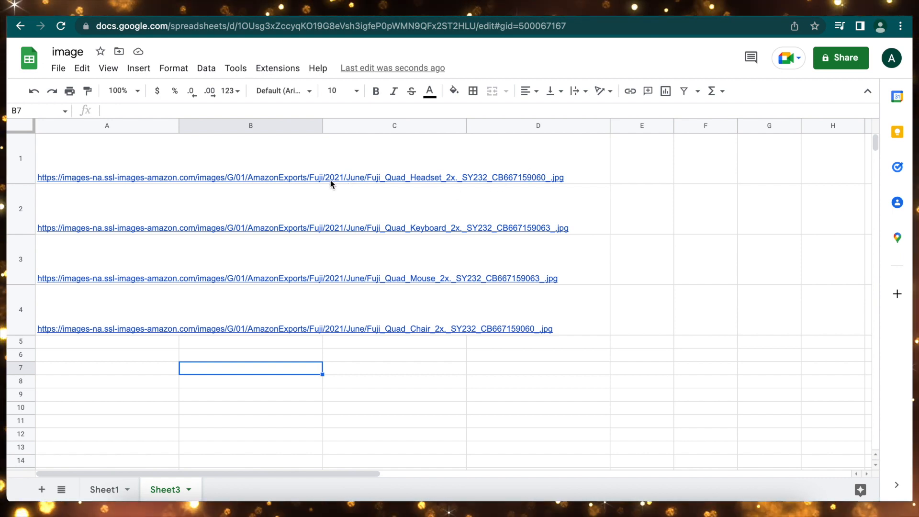
pyautogui.moveTo(330, 180)
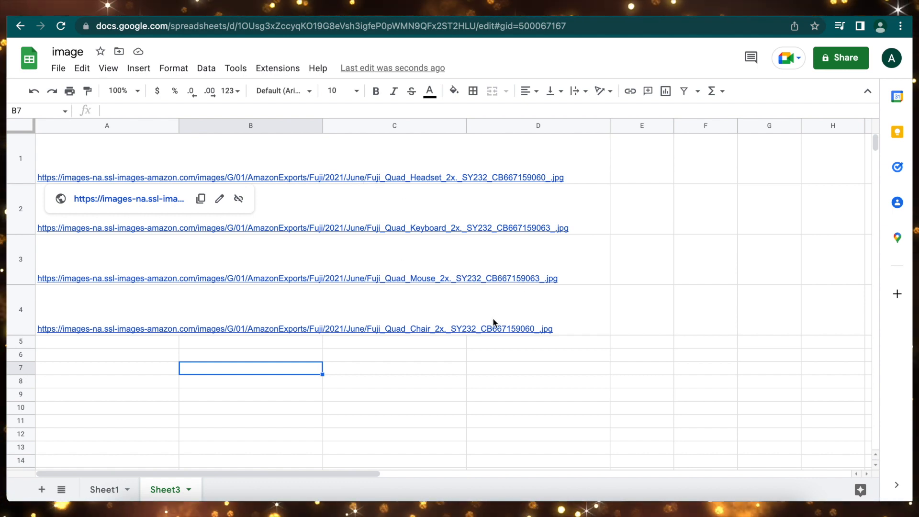
pyautogui.moveTo(511, 335)
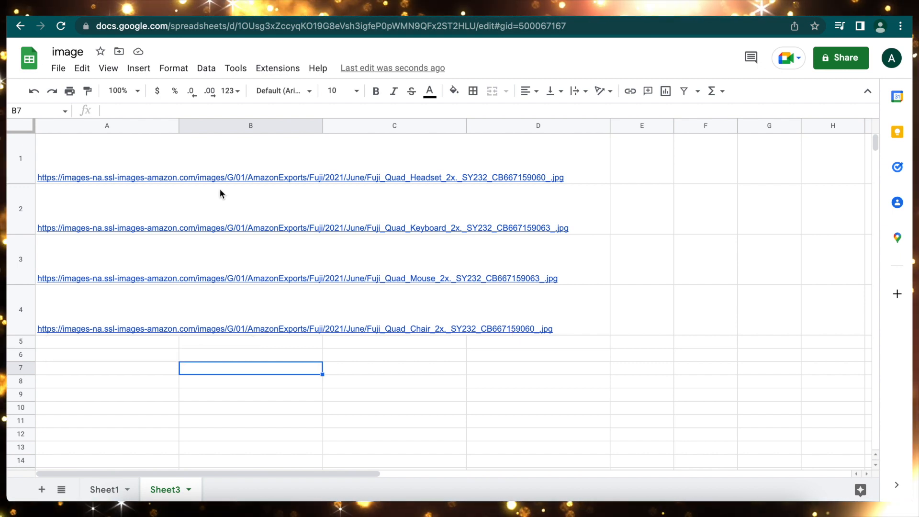
# Step: Try deleting the headset file name from the end of the URL in A1, and undo the deletion
pyautogui.click(130, 157)
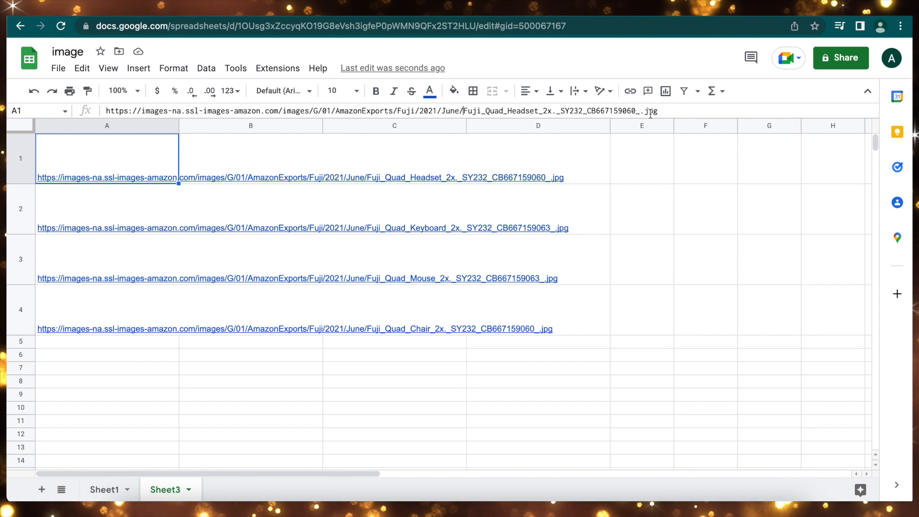
pyautogui.click(667, 114)
pyautogui.moveTo(660, 111); pyautogui.dragTo(464, 111)
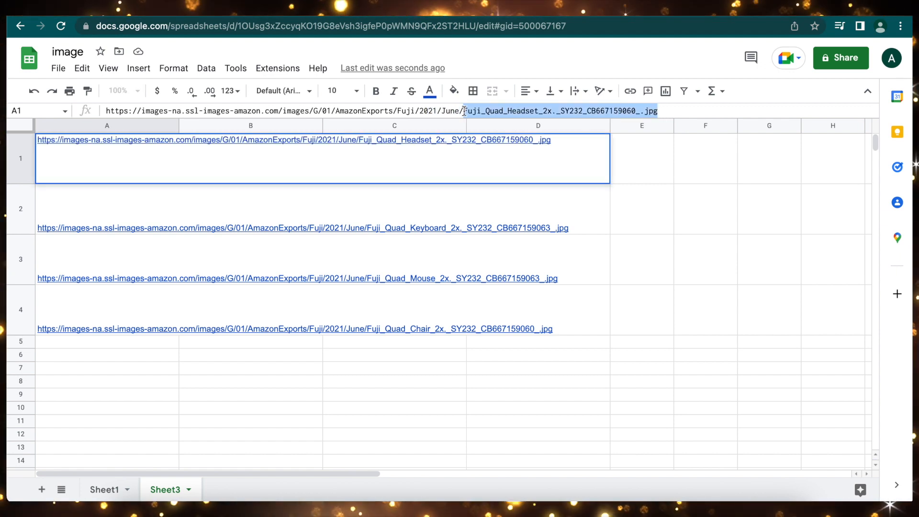
pyautogui.press('BackSpace')
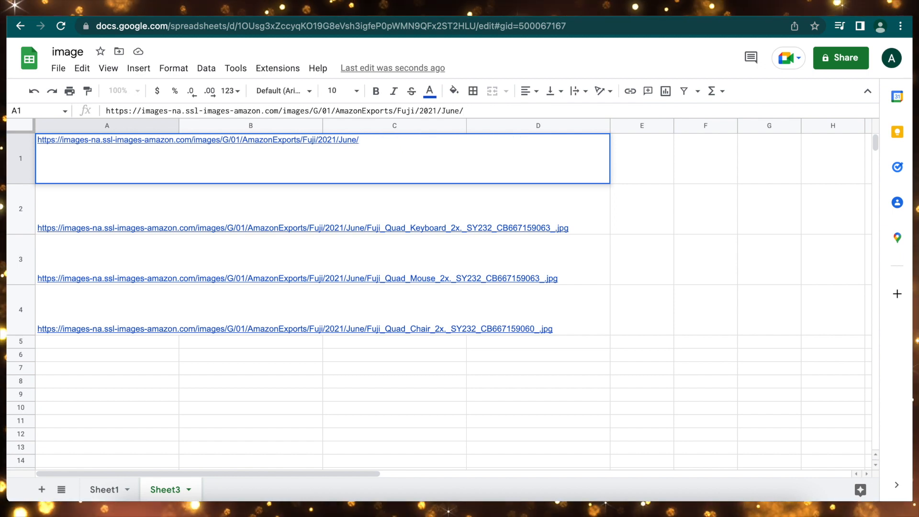
pyautogui.press('Return')
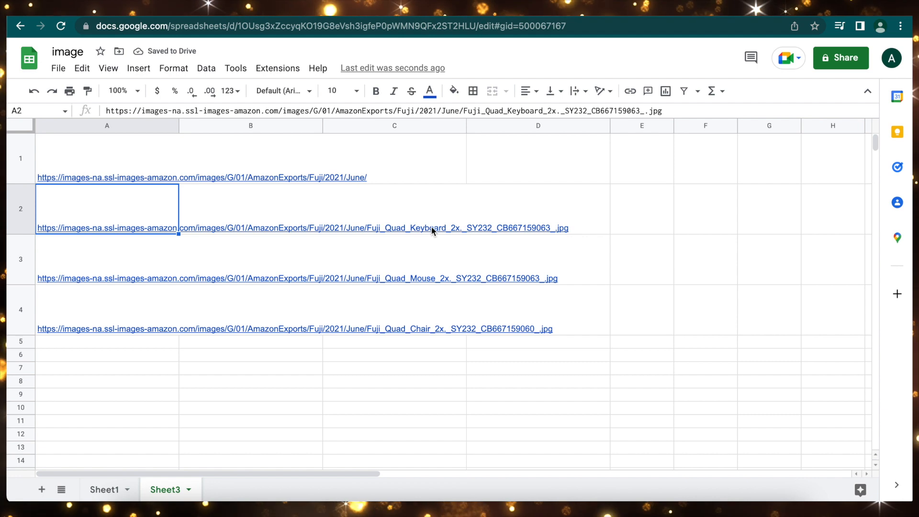
pyautogui.hotkey('ctrl', 'z')
# Step: Move the file name Fuji_Quad_Headset_2x._SY232_CB667159060_.jpg from the URL in A1 into cell B1, leaving the folder path in A1
pyautogui.moveTo(464, 111); pyautogui.dragTo(661, 117)
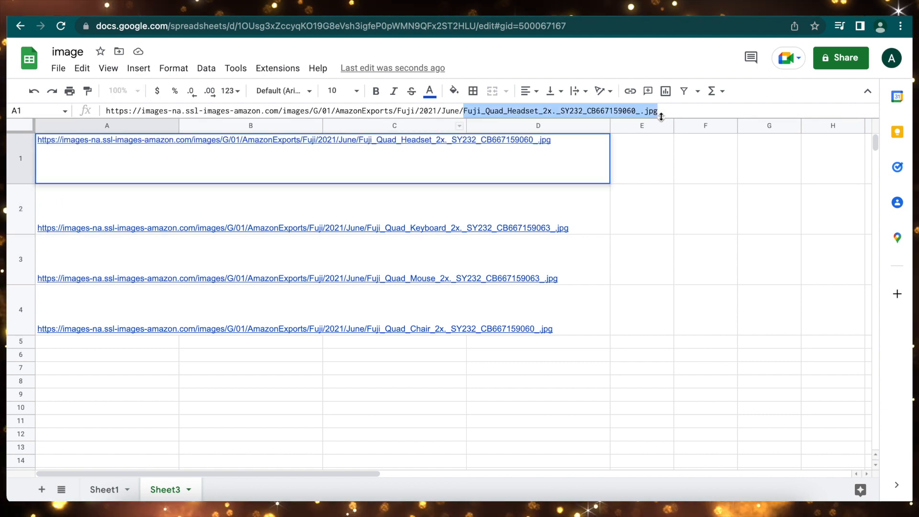
pyautogui.press('BackSpace')
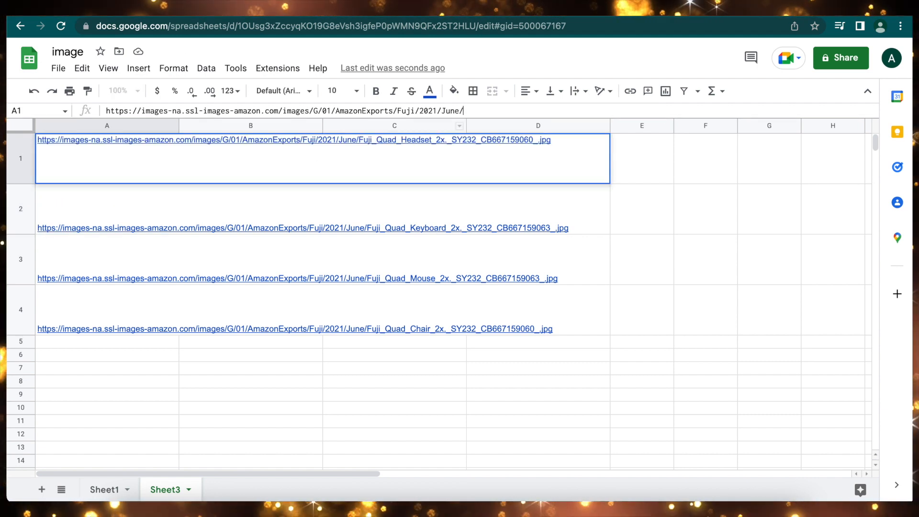
pyautogui.press('Return')
pyautogui.click(289, 154)
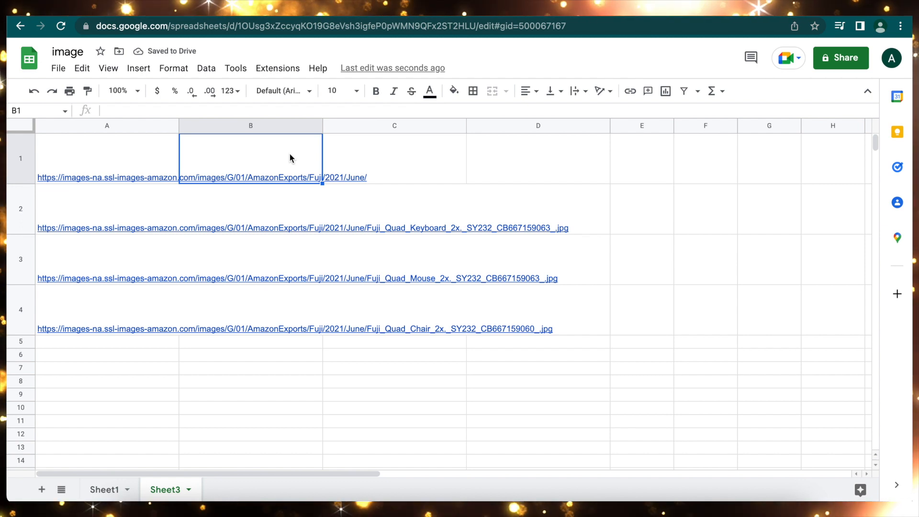
pyautogui.hotkey('ctrl', 'v')
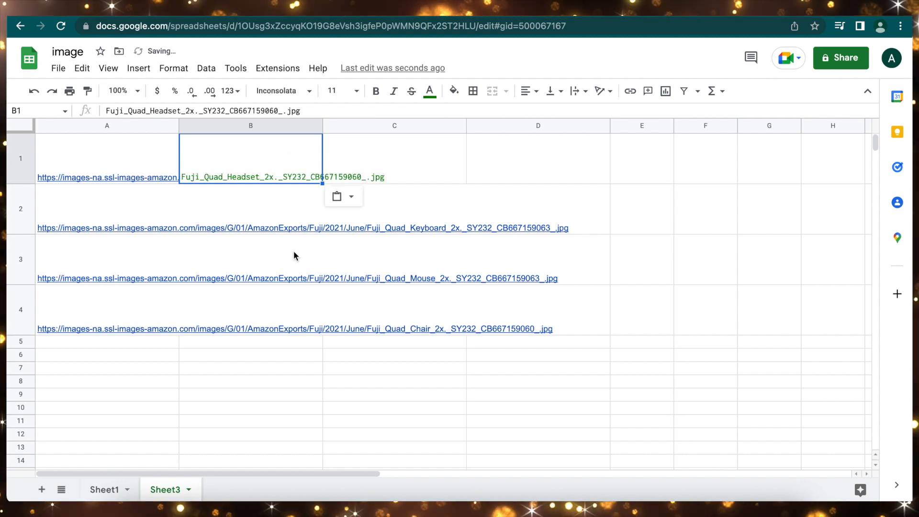
pyautogui.click(137, 203)
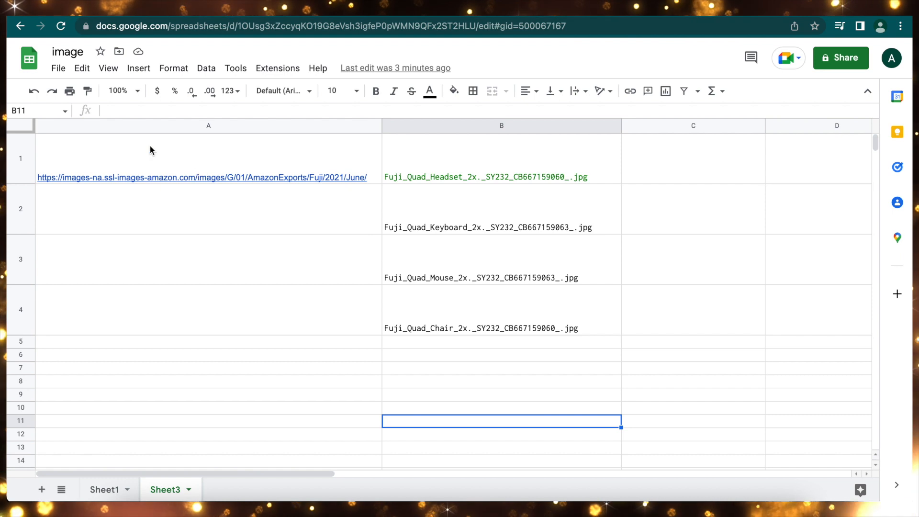
# Step: Enter the formula =A1&B1 in cell C1 to join the base URL with the headset file name
pyautogui.moveTo(150, 150)
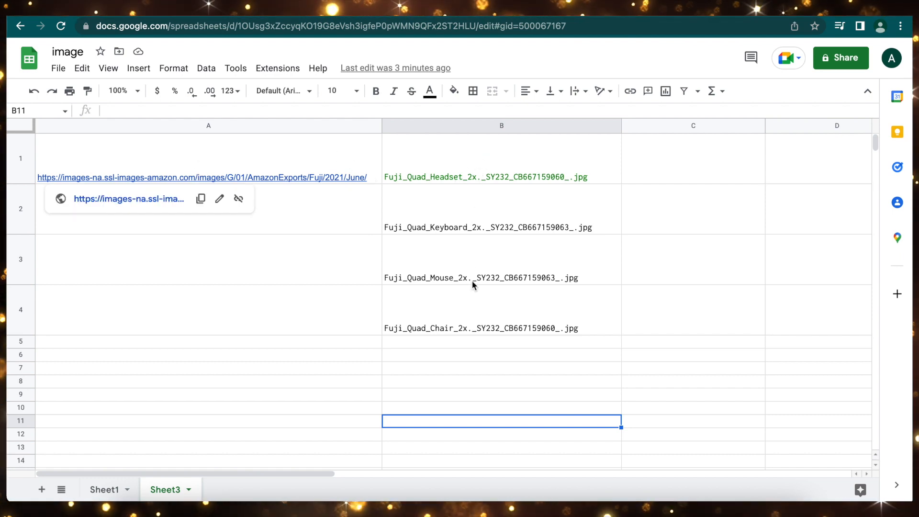
pyautogui.click(671, 166)
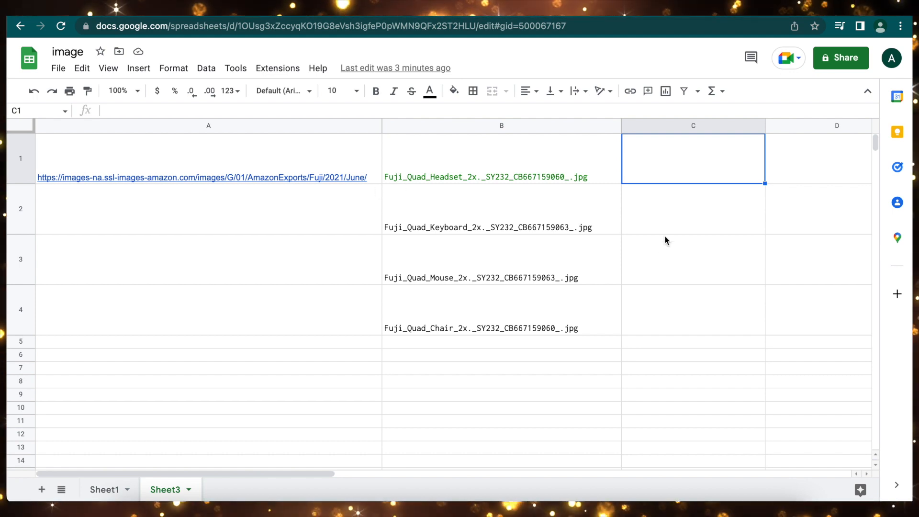
pyautogui.write('=A1')
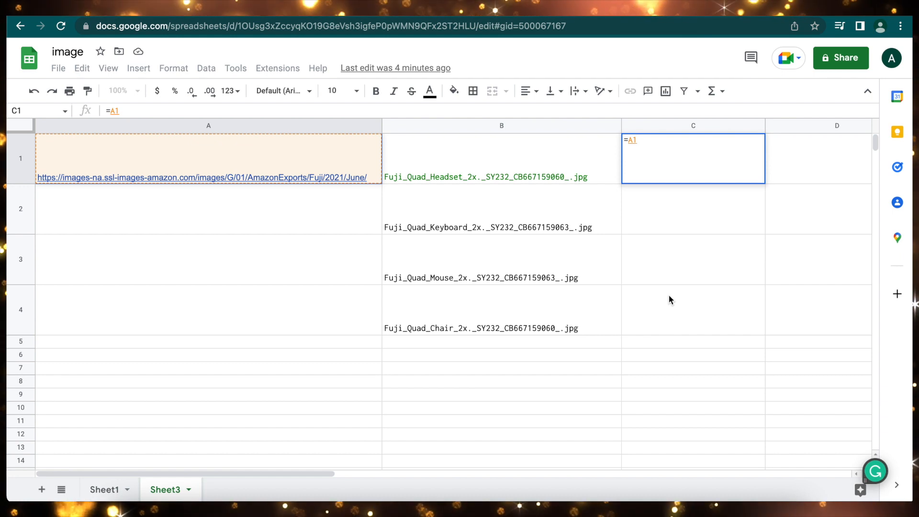
pyautogui.write('?')
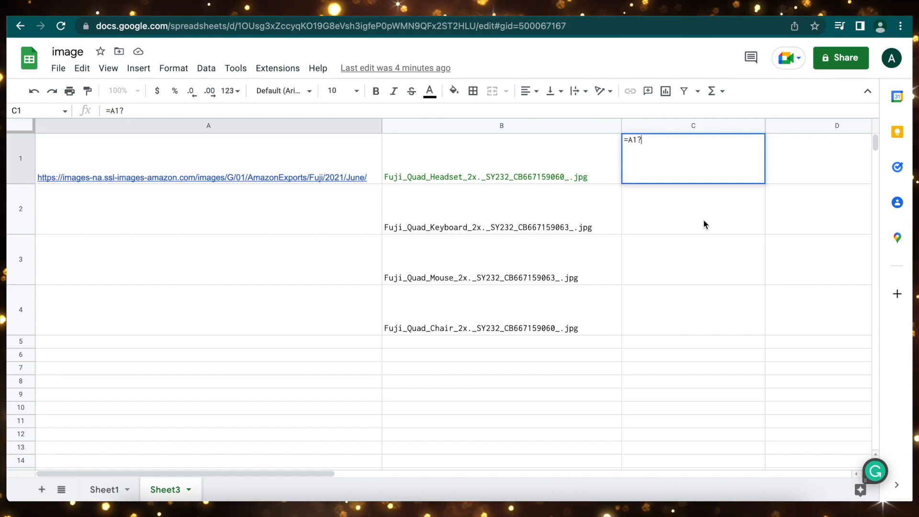
pyautogui.press('BackSpace')
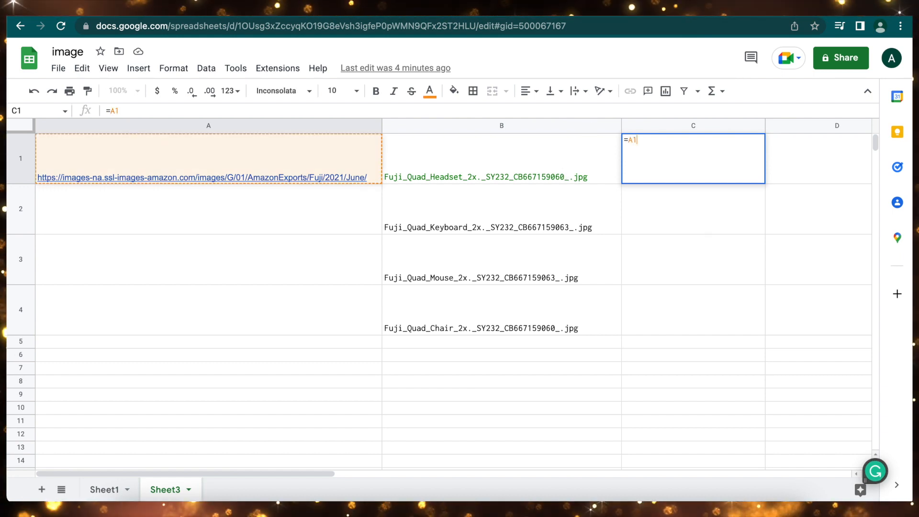
pyautogui.write('&')
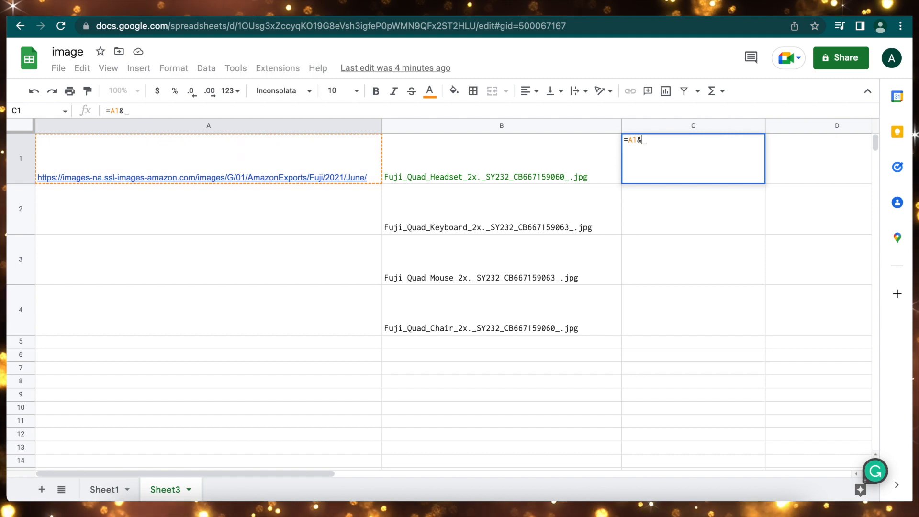
pyautogui.click(518, 147)
pyautogui.press('Return')
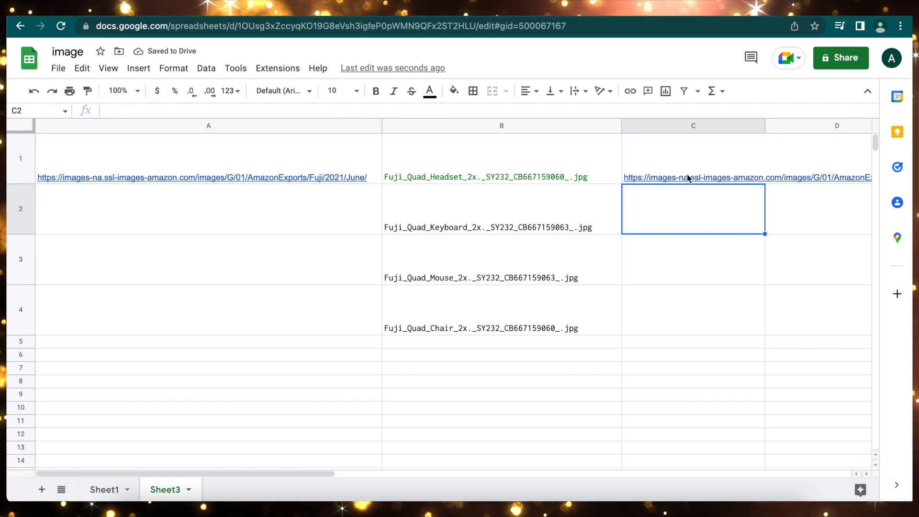
# Step: Wrap the joined URL in C1 in the image function so the formula reads =image(A1&B1)
pyautogui.moveTo(688, 178)
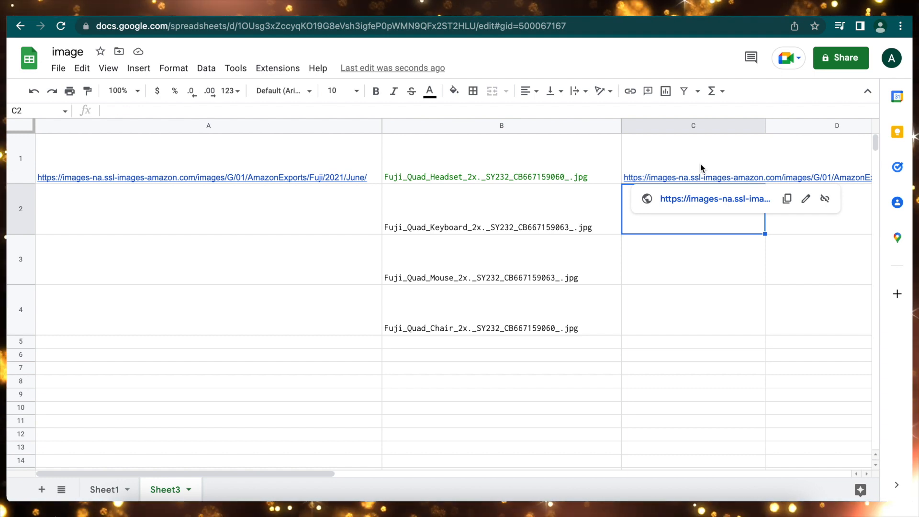
pyautogui.click(700, 163)
pyautogui.press('Return')
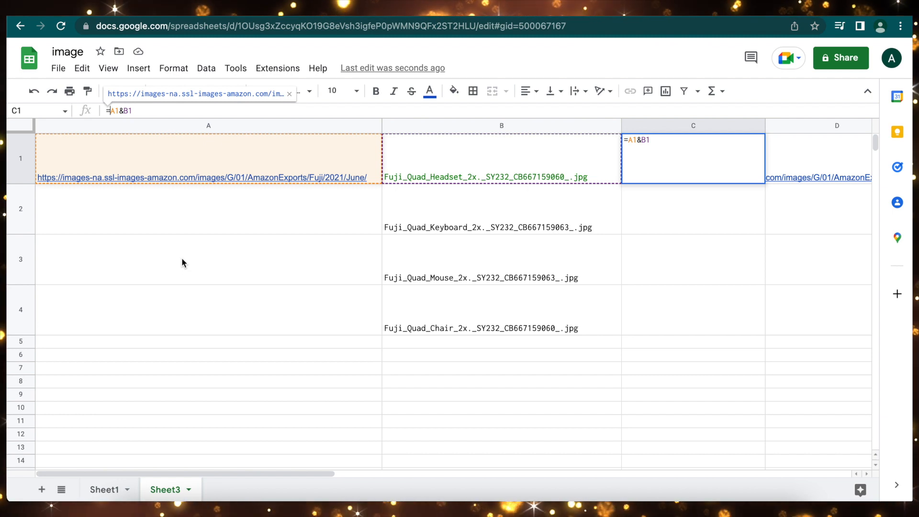
pyautogui.press('Left')
pyautogui.press('Left')
pyautogui.press('Left')
pyautogui.press('Left')
pyautogui.press('Left')
pyautogui.write('ima')
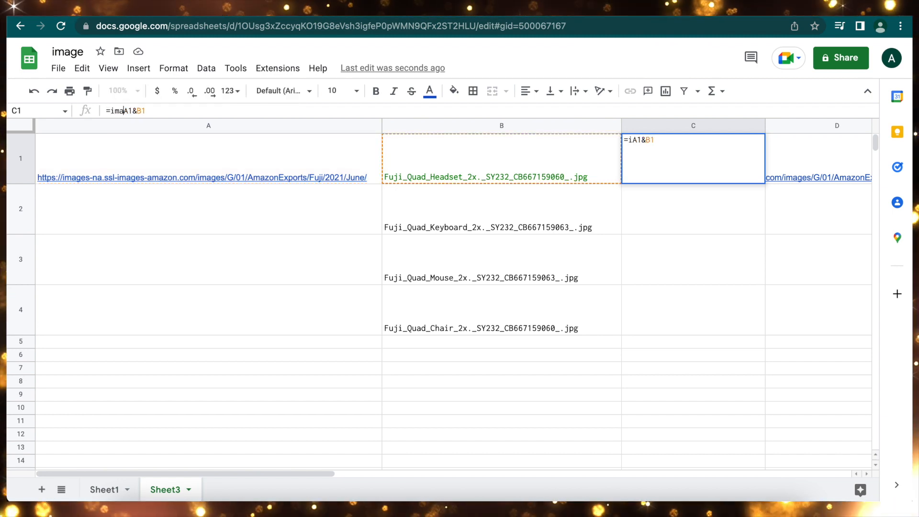
pyautogui.write('ge(')
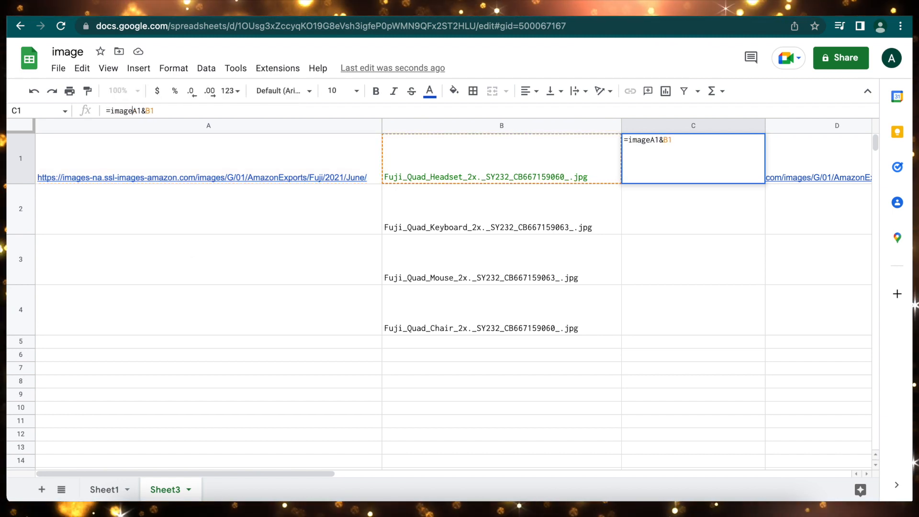
pyautogui.click(166, 110)
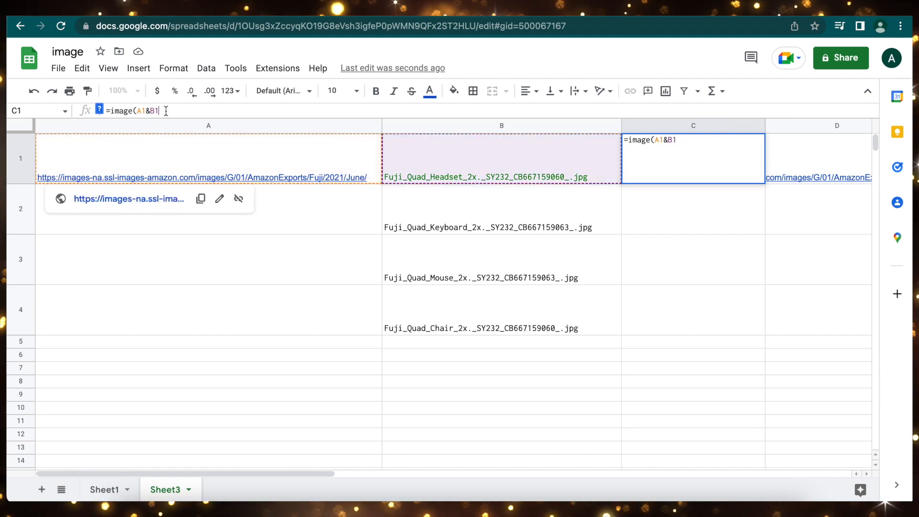
pyautogui.write(')')
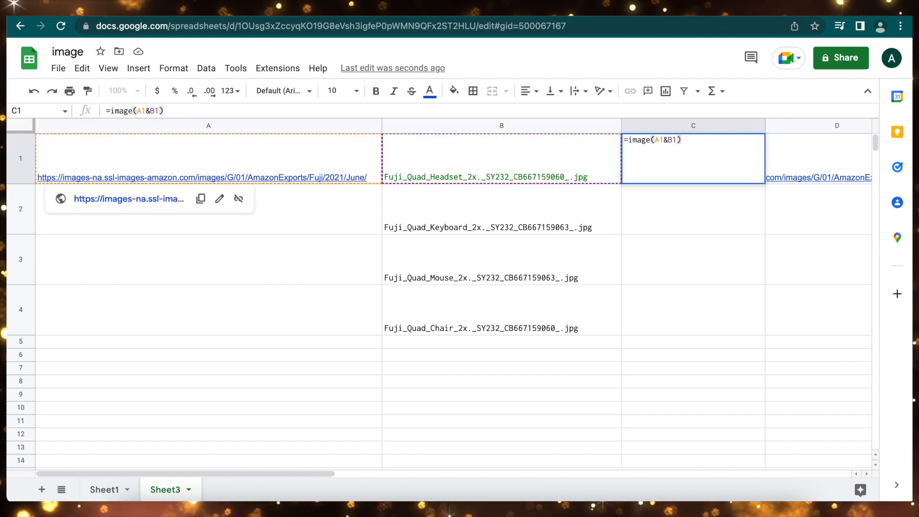
pyautogui.press('Return')
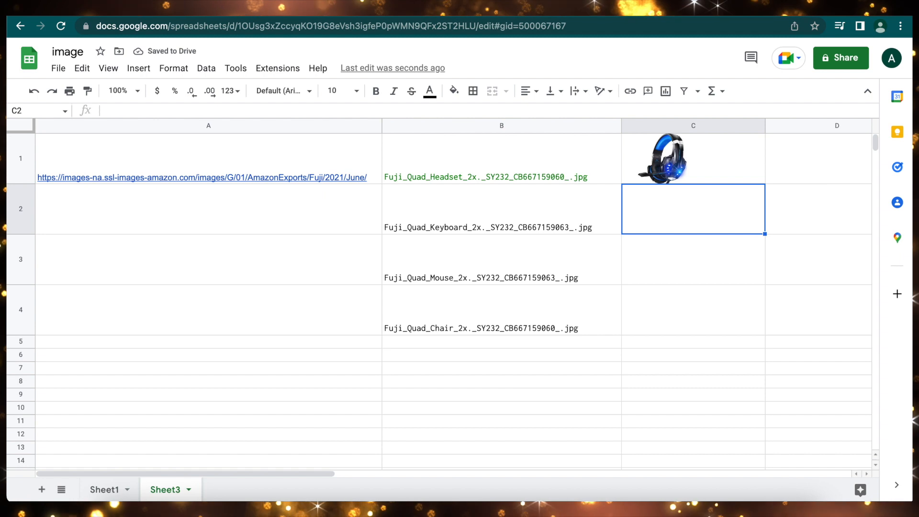
# Step: Make the A1 reference in the C1 formula absolute, giving =image($A$1&B1)
pyautogui.click(689, 162)
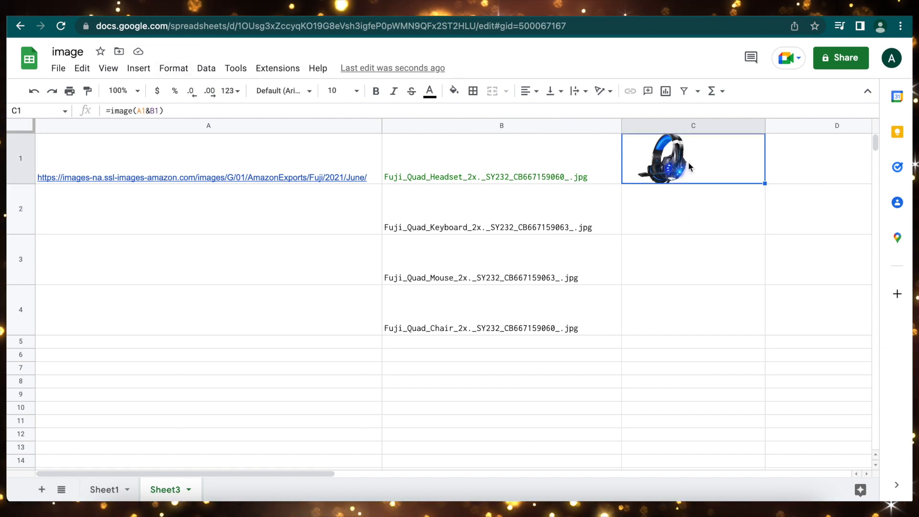
pyautogui.click(141, 110)
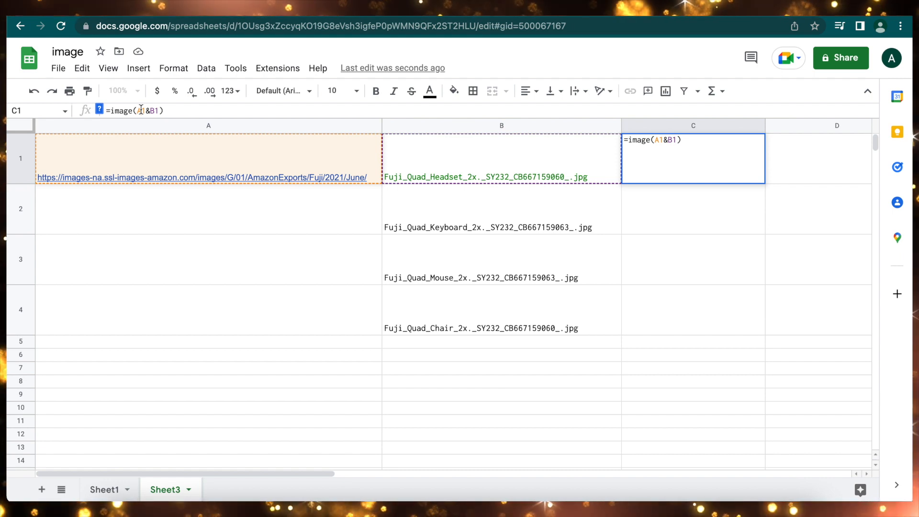
pyautogui.press('F4')
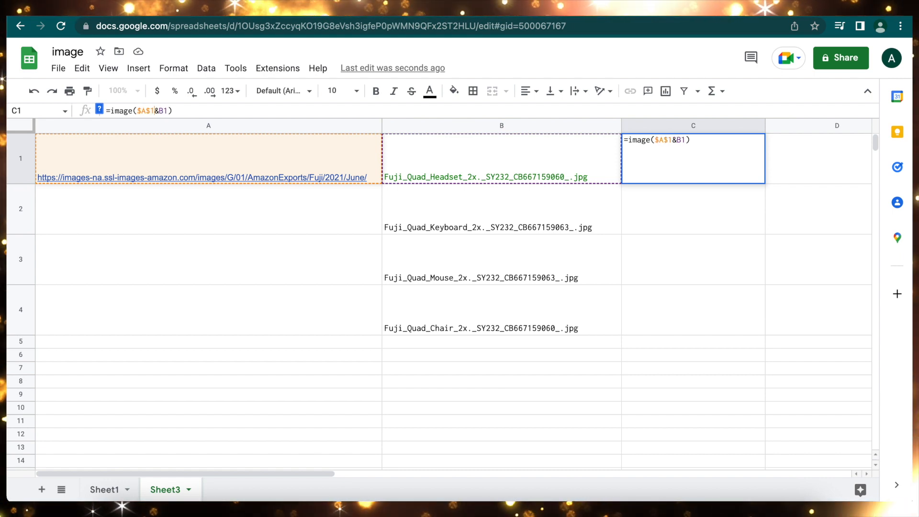
pyautogui.press('Return')
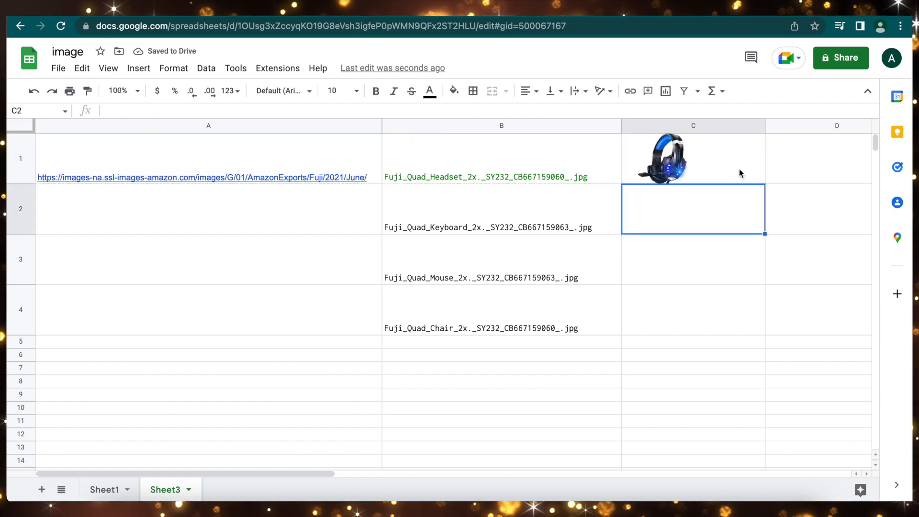
# Step: Fill the image formula from C1 down through C4 for the keyboard, mouse and chair pictures
pyautogui.click(739, 168)
pyautogui.moveTo(765, 184); pyautogui.dragTo(743, 322)
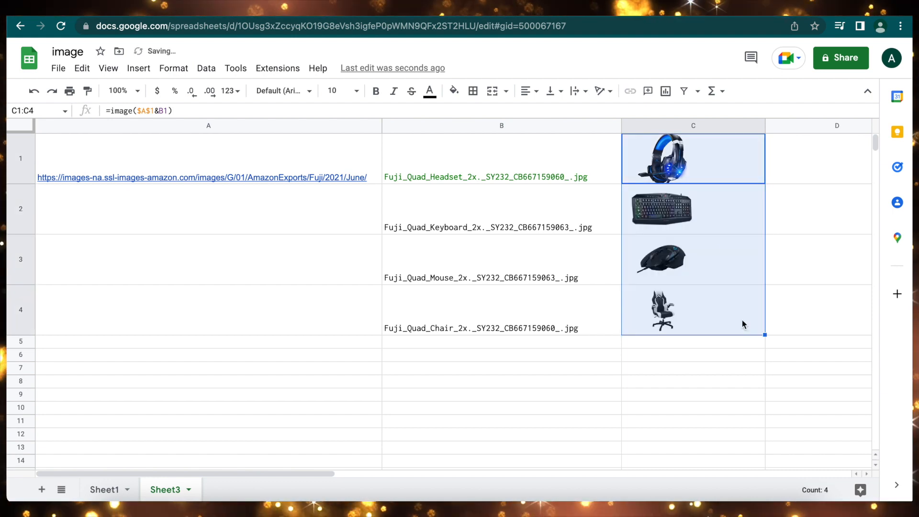
pyautogui.click(672, 358)
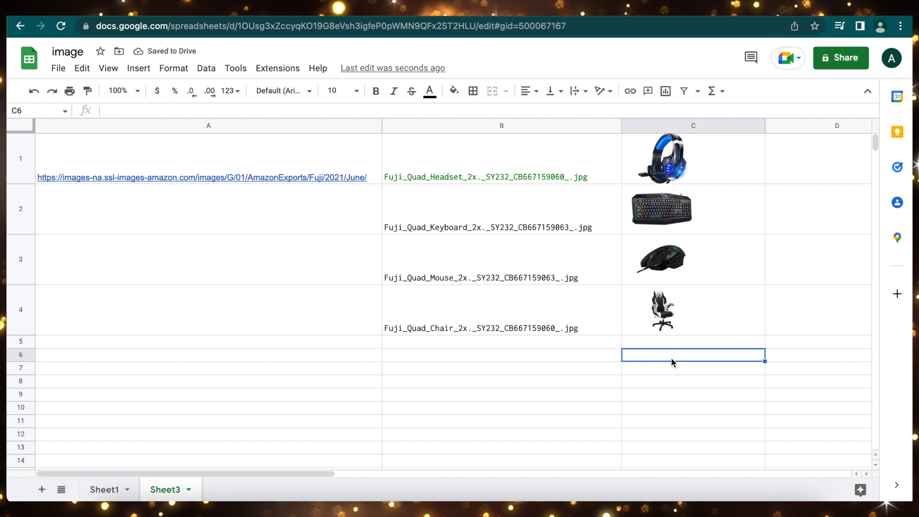